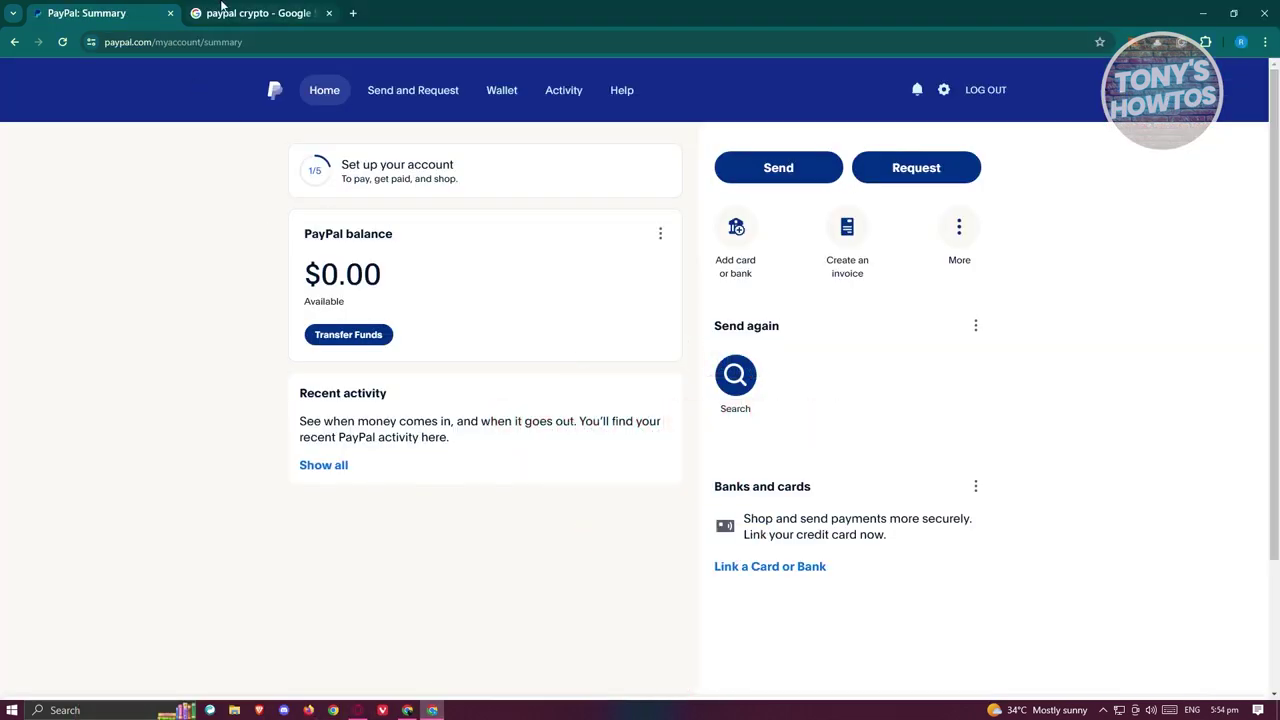
Open the 'Buy, sell, and hold cryptocurrency' result from the 'paypal crypto' Google search
{"action": "left_click", "coordinate": [252, 12]}
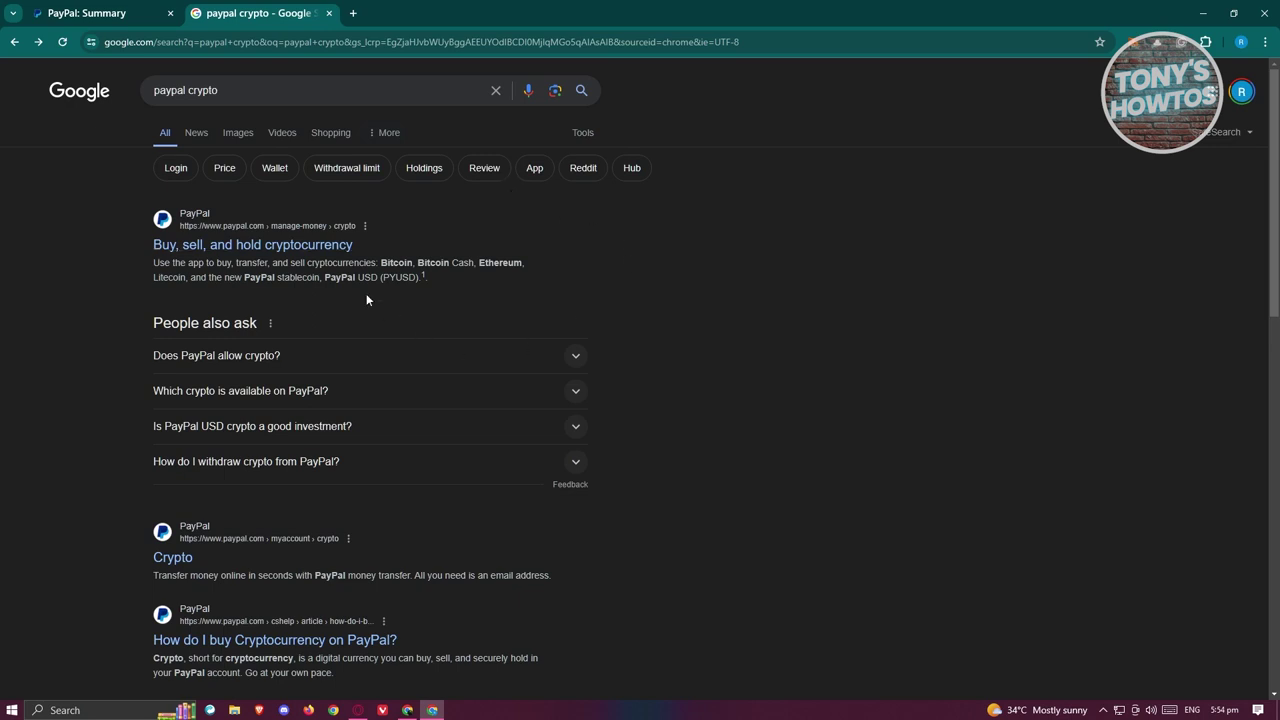
{"action": "left_click", "coordinate": [281, 249]}
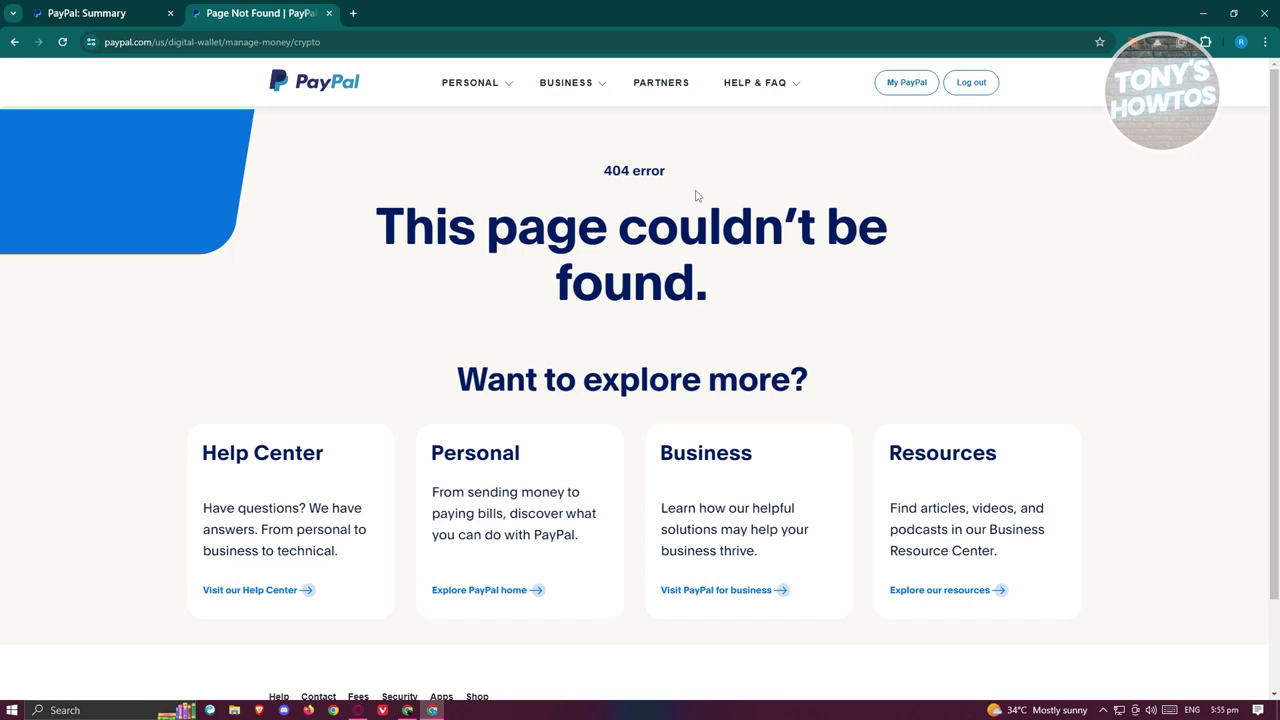
Leave the 404 error page and return to the PayPal account summary tab
{"action": "left_click", "coordinate": [118, 12]}
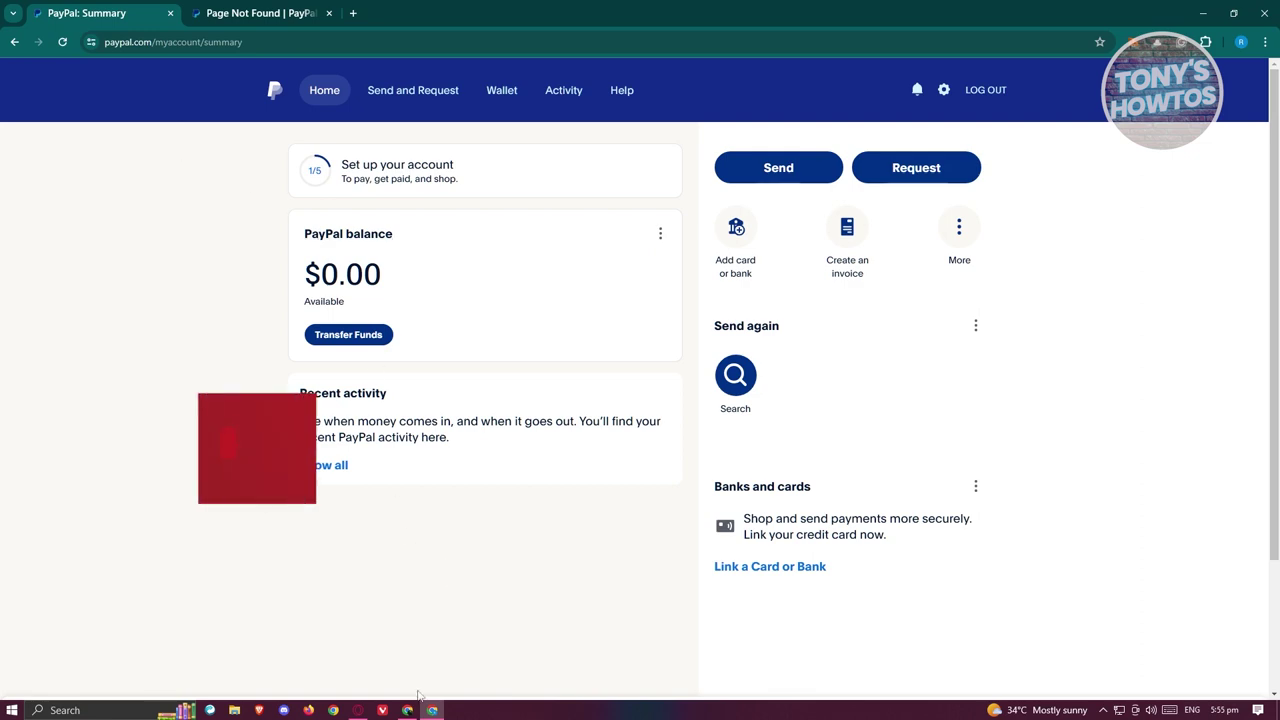
Switch between the Binance and PayPal windows, ending on the Binance home page
{"action": "left_click", "coordinate": [432, 710]}
{"action": "left_click", "coordinate": [432, 710]}
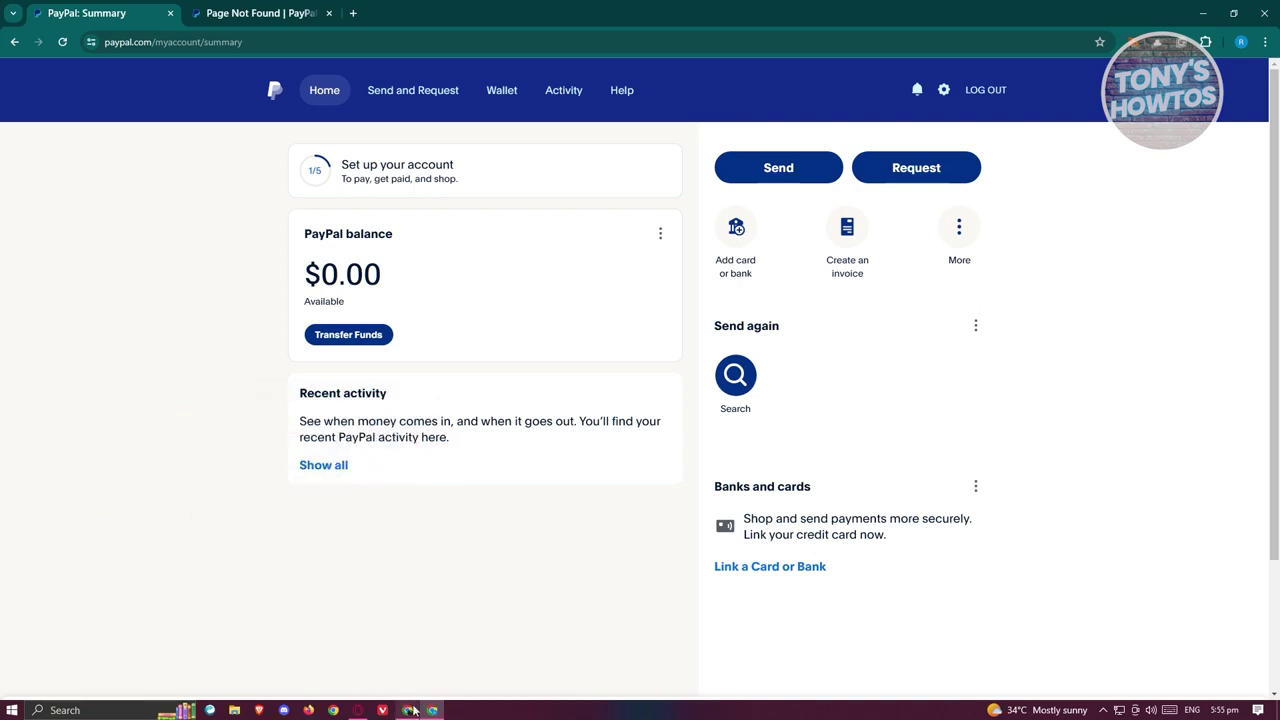
{"action": "left_click", "coordinate": [410, 710]}
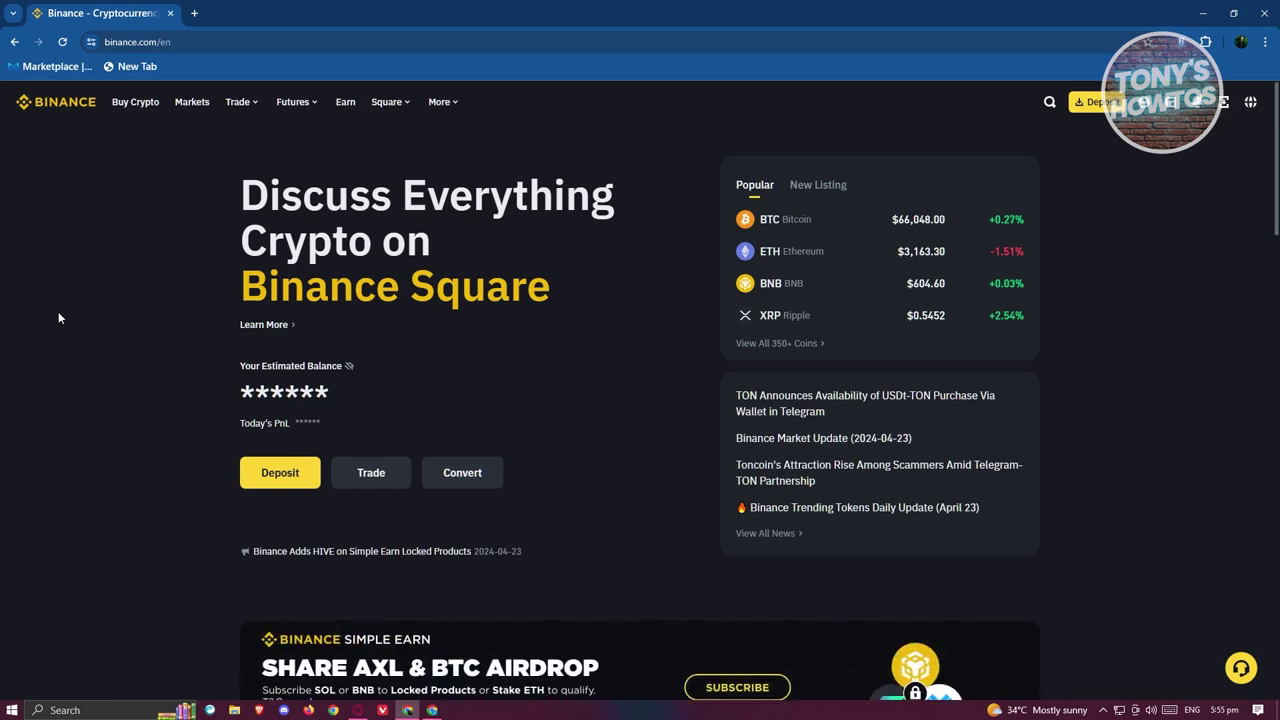
{"action": "left_click", "coordinate": [436, 711]}
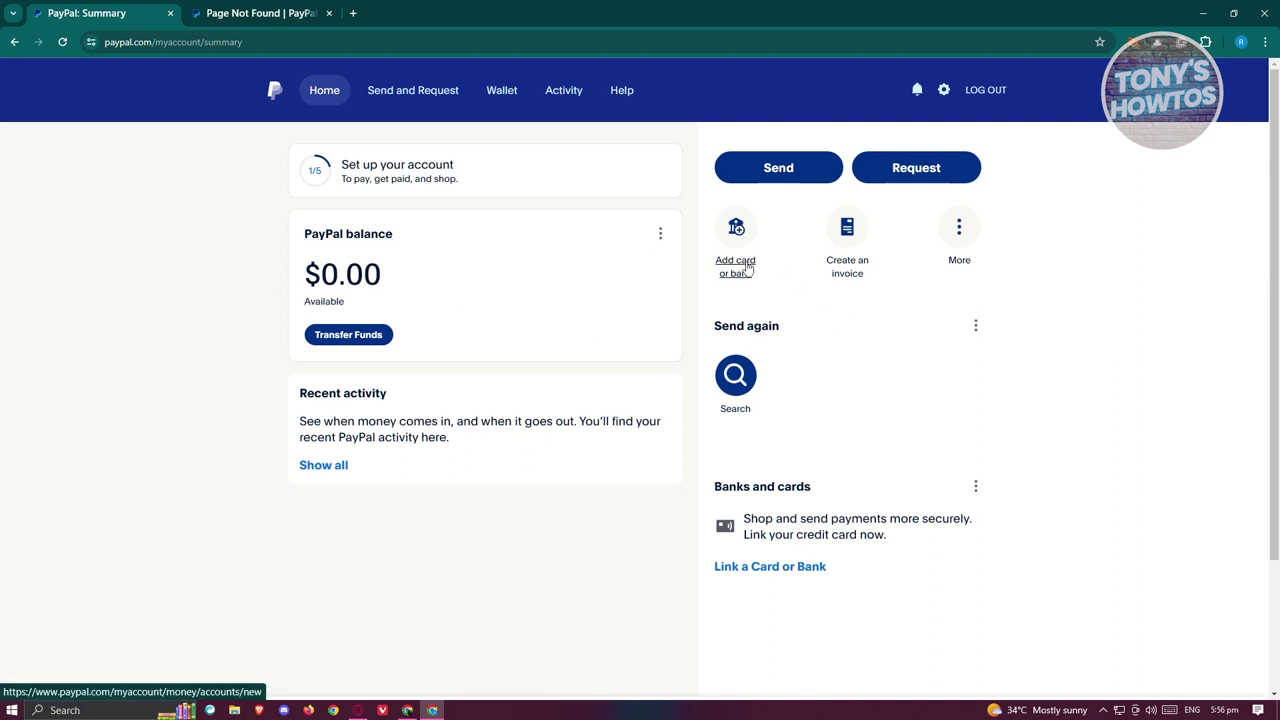
{"action": "left_click", "coordinate": [748, 267]}
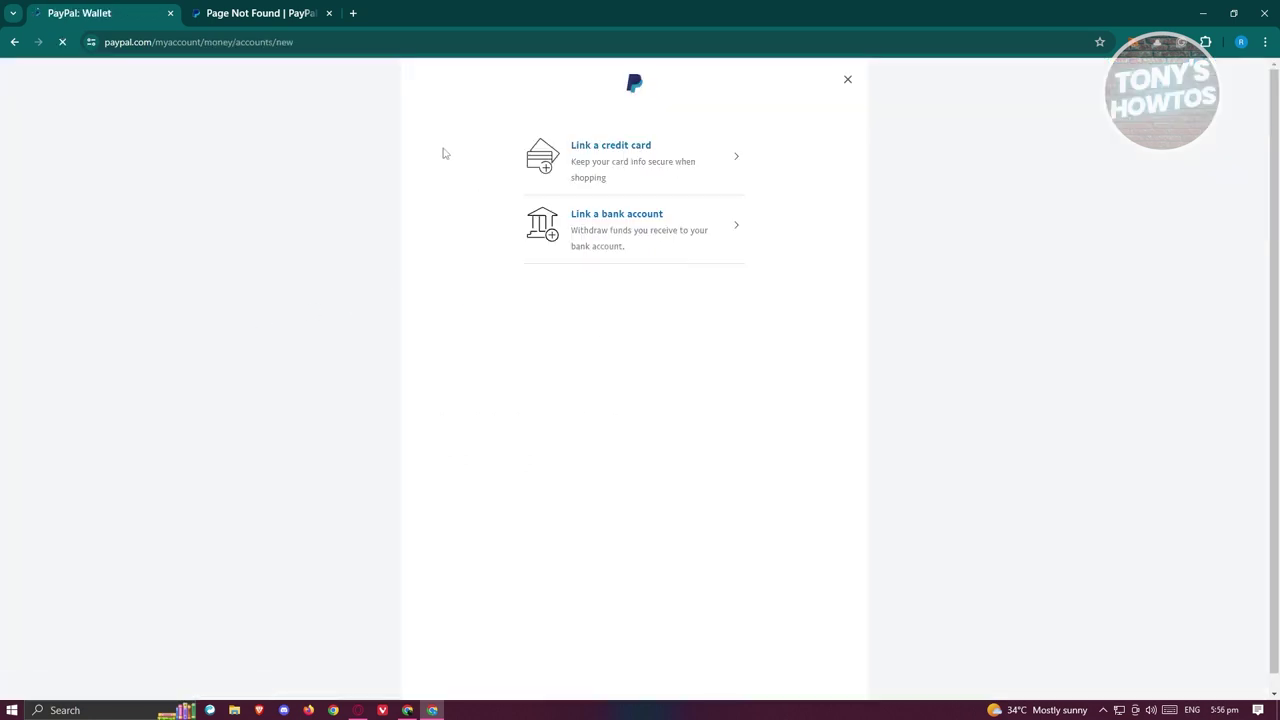
Choose to link a credit card, then close the Link a card form without linking
{"action": "left_click", "coordinate": [641, 172]}
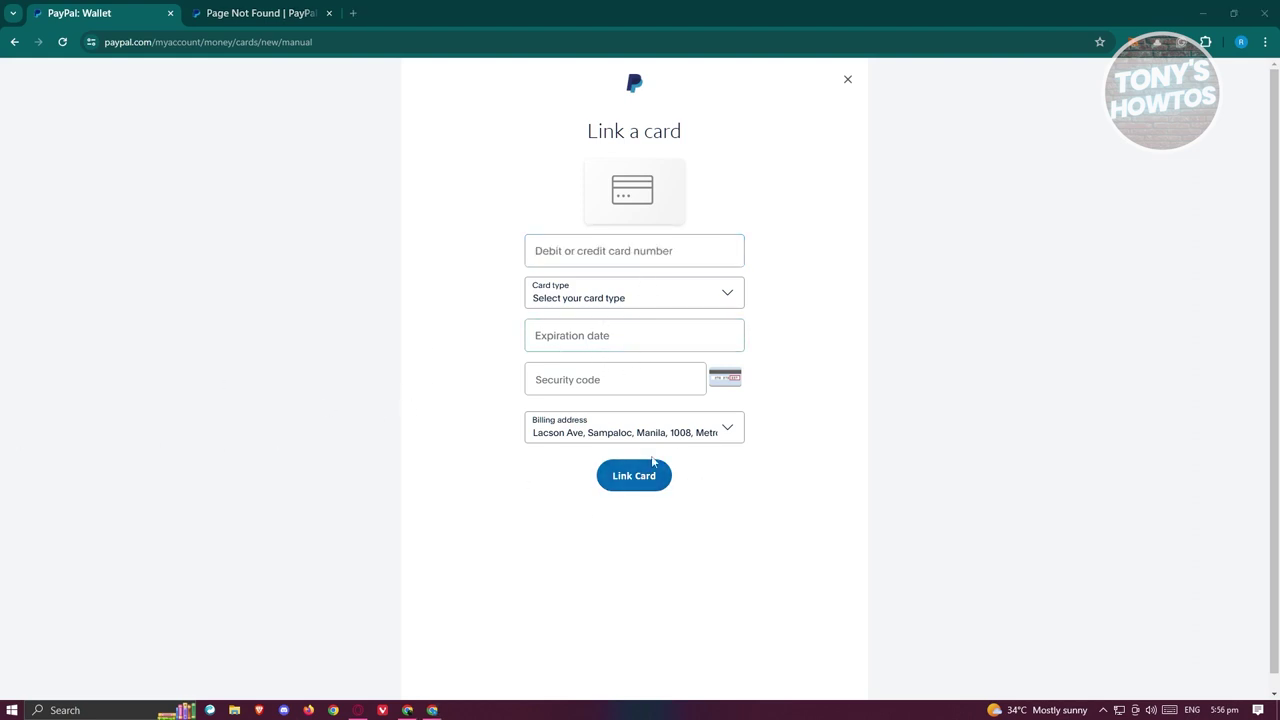
{"action": "left_click", "coordinate": [848, 80]}
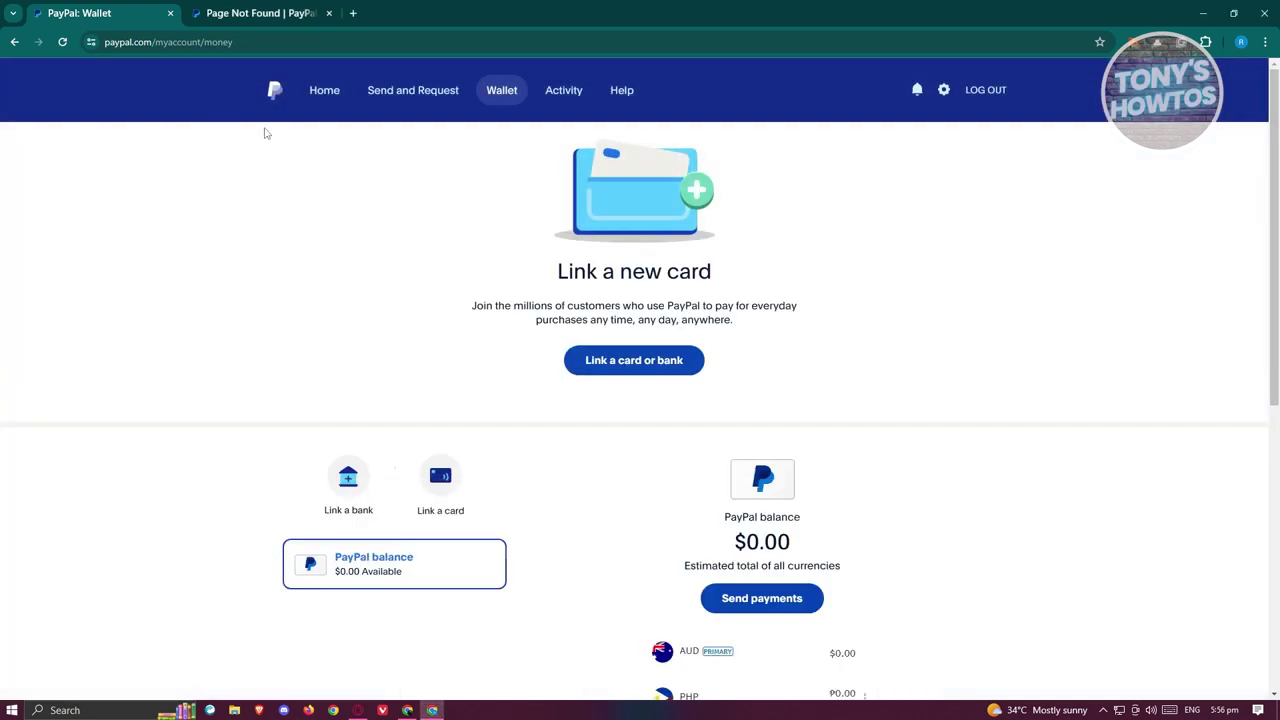
Try transferring funds from the $0.00 PayPal balance, dismiss the nothing-to-transfer notice, and return Home
{"action": "left_click", "coordinate": [324, 90]}
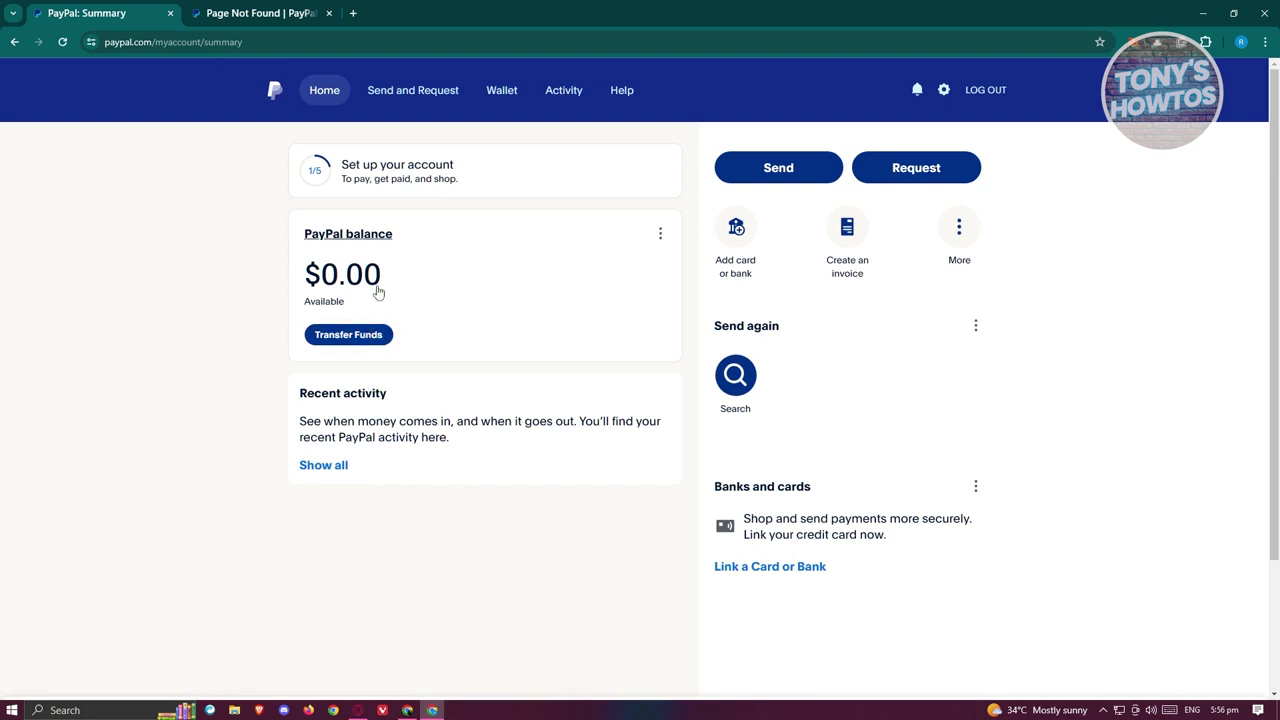
{"action": "left_click", "coordinate": [397, 280]}
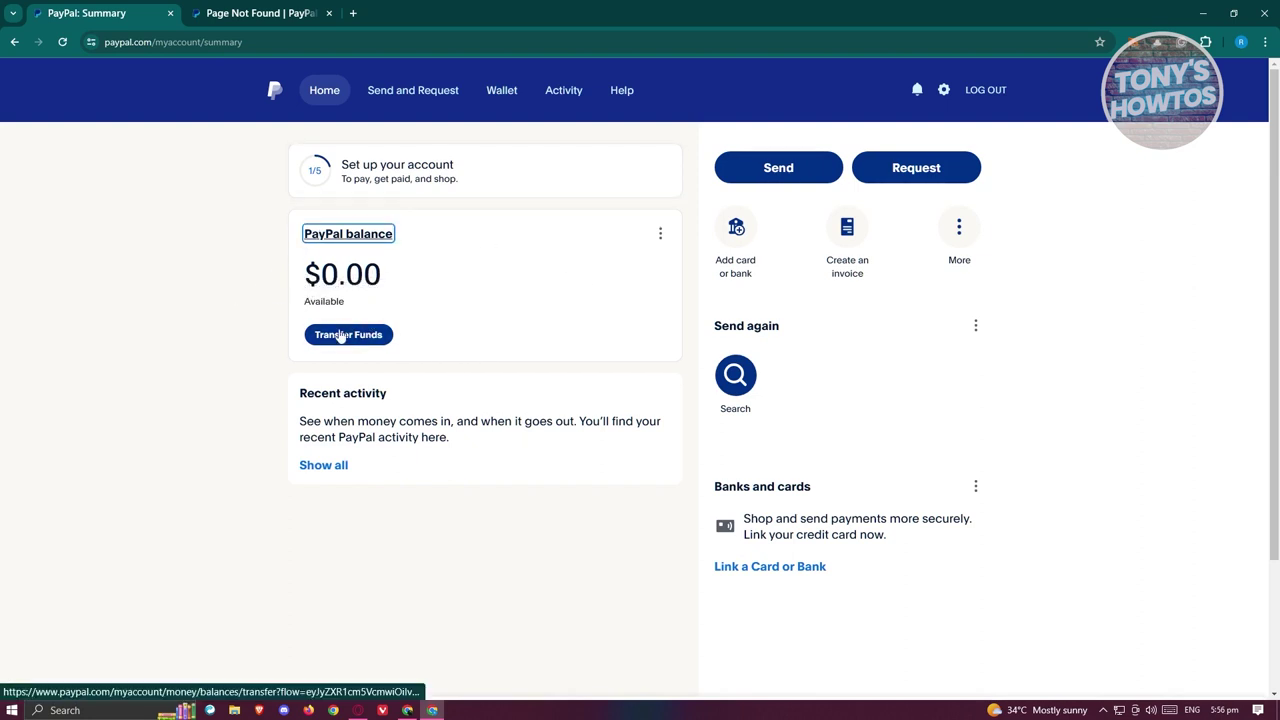
{"action": "left_click", "coordinate": [355, 343]}
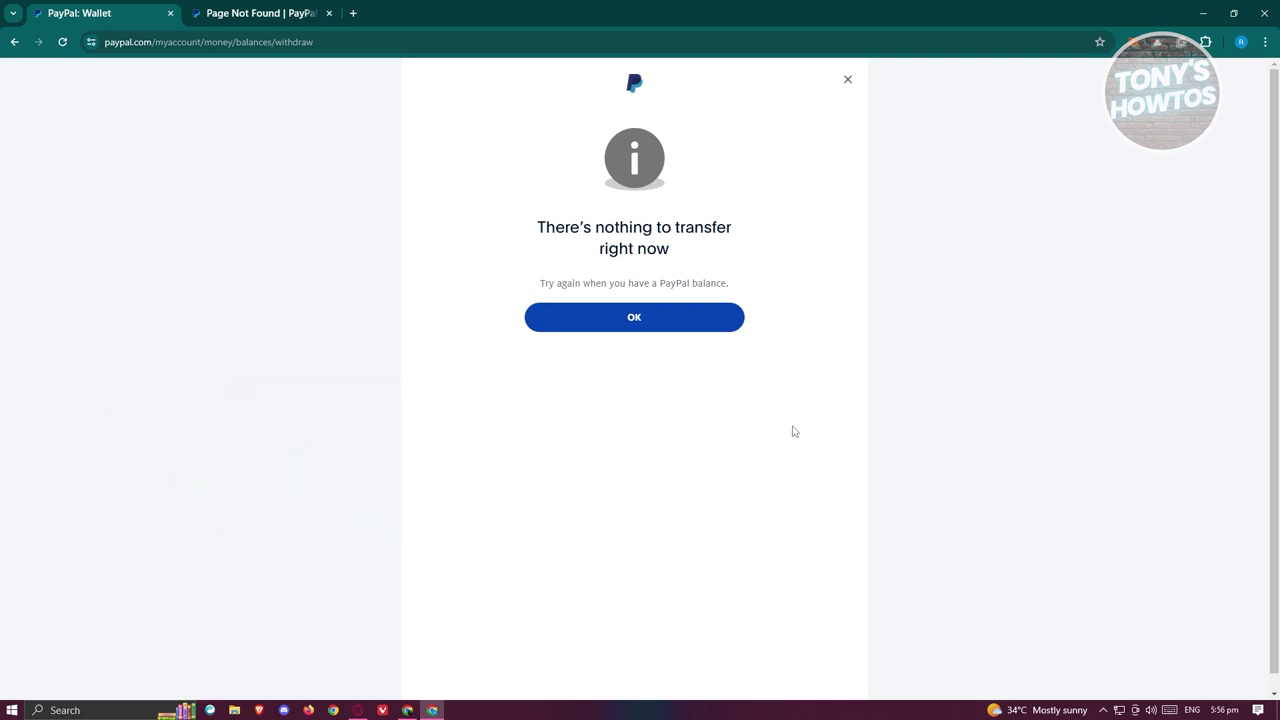
{"action": "left_click", "coordinate": [847, 79]}
{"action": "left_click", "coordinate": [333, 97]}
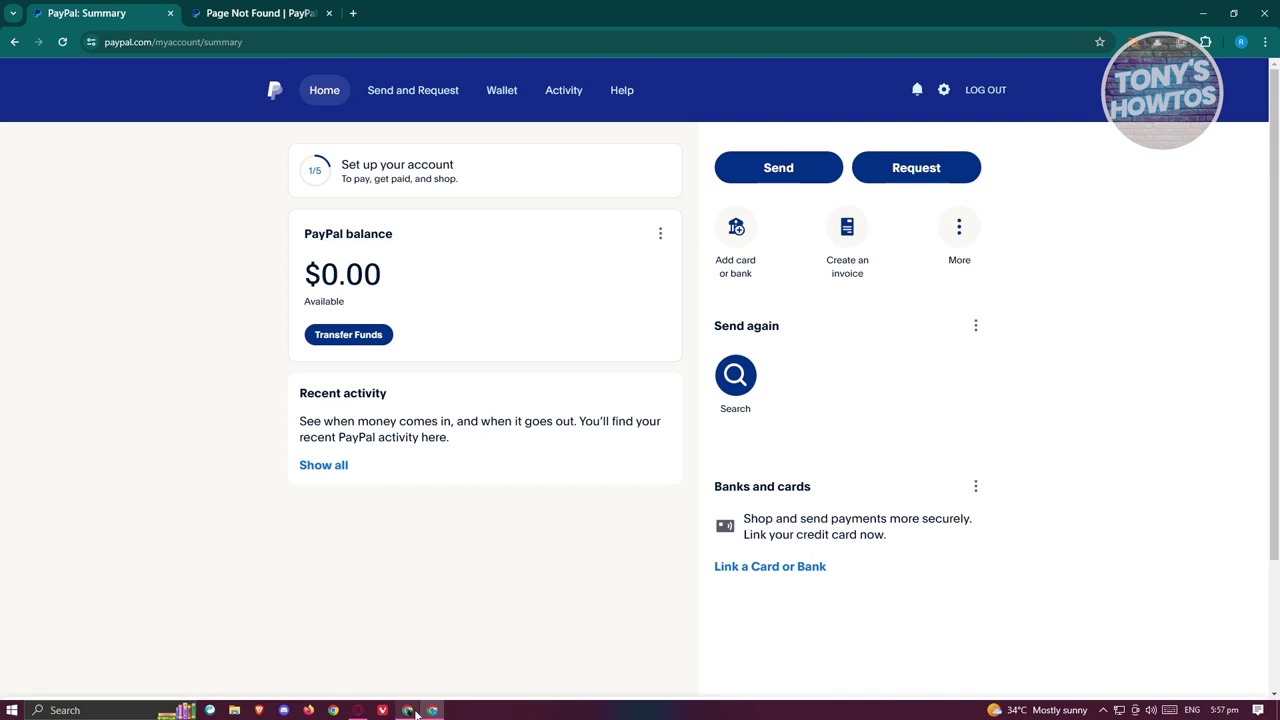
{"action": "mouse_move", "coordinate": [419, 714]}
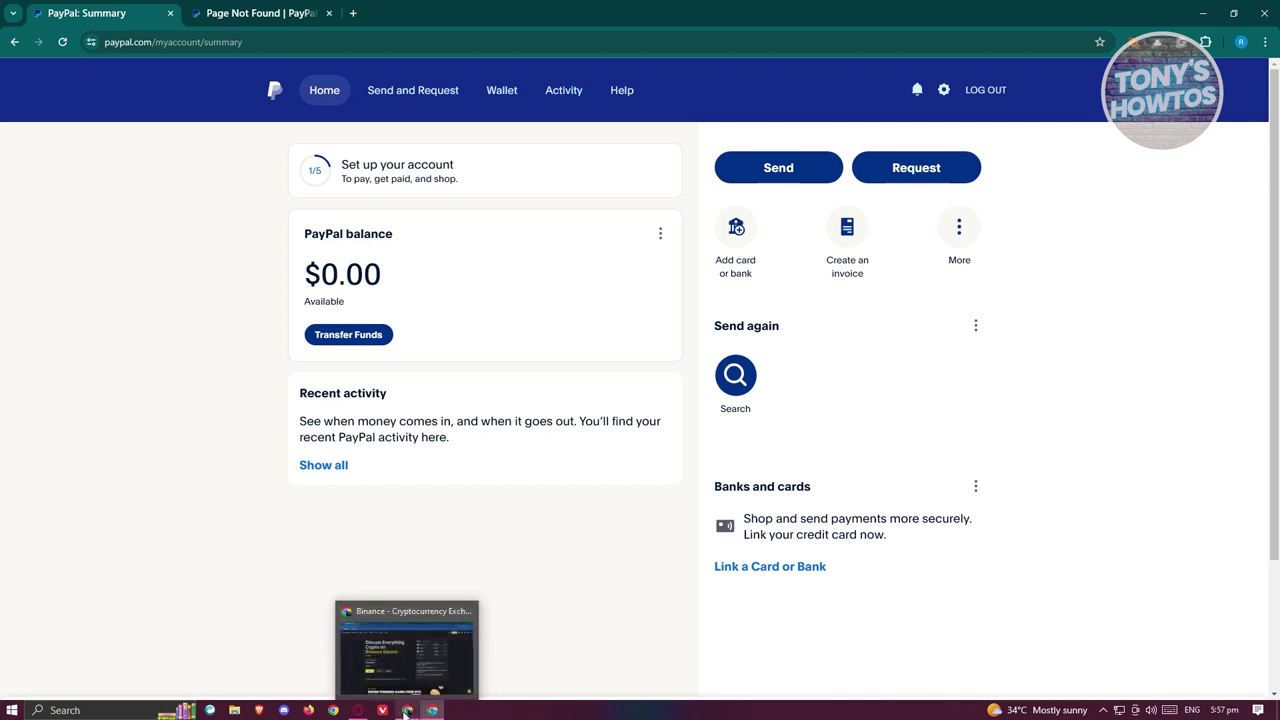
On Binance's Buy Crypto page, keep USD as the currency and enter 15 to spend on BTC
{"action": "left_click", "coordinate": [419, 712]}
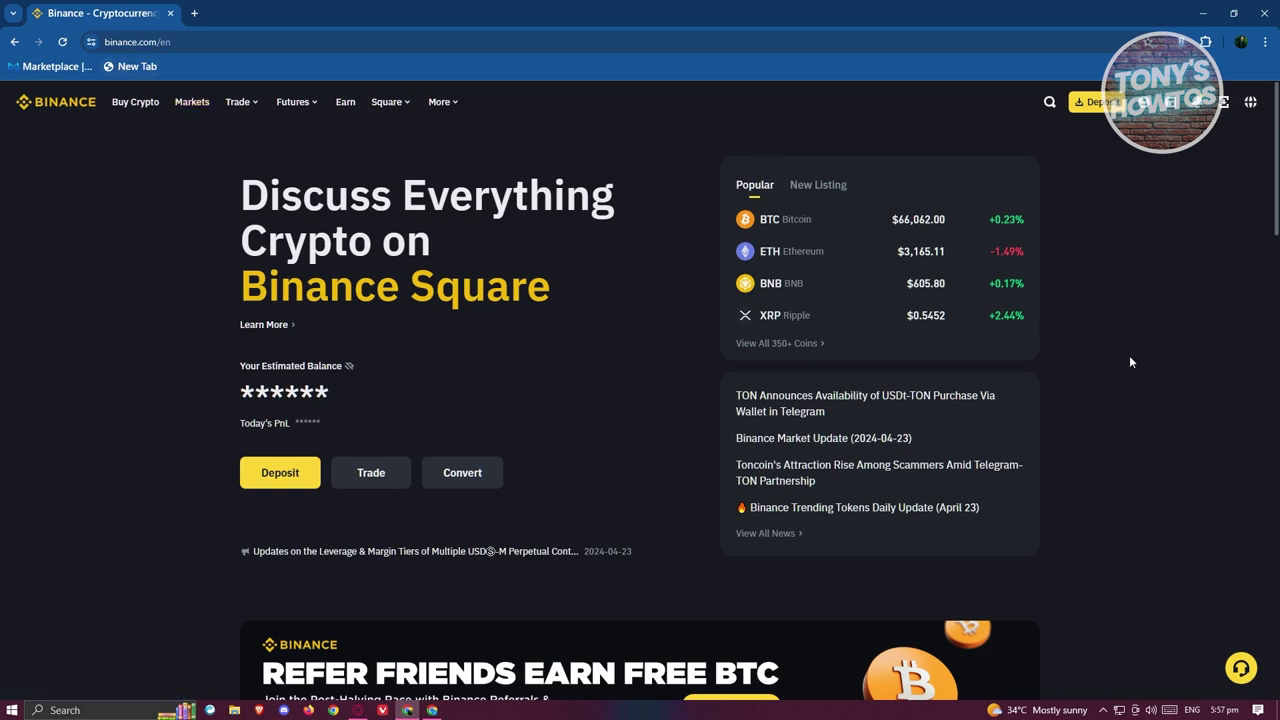
{"action": "left_click", "coordinate": [151, 108]}
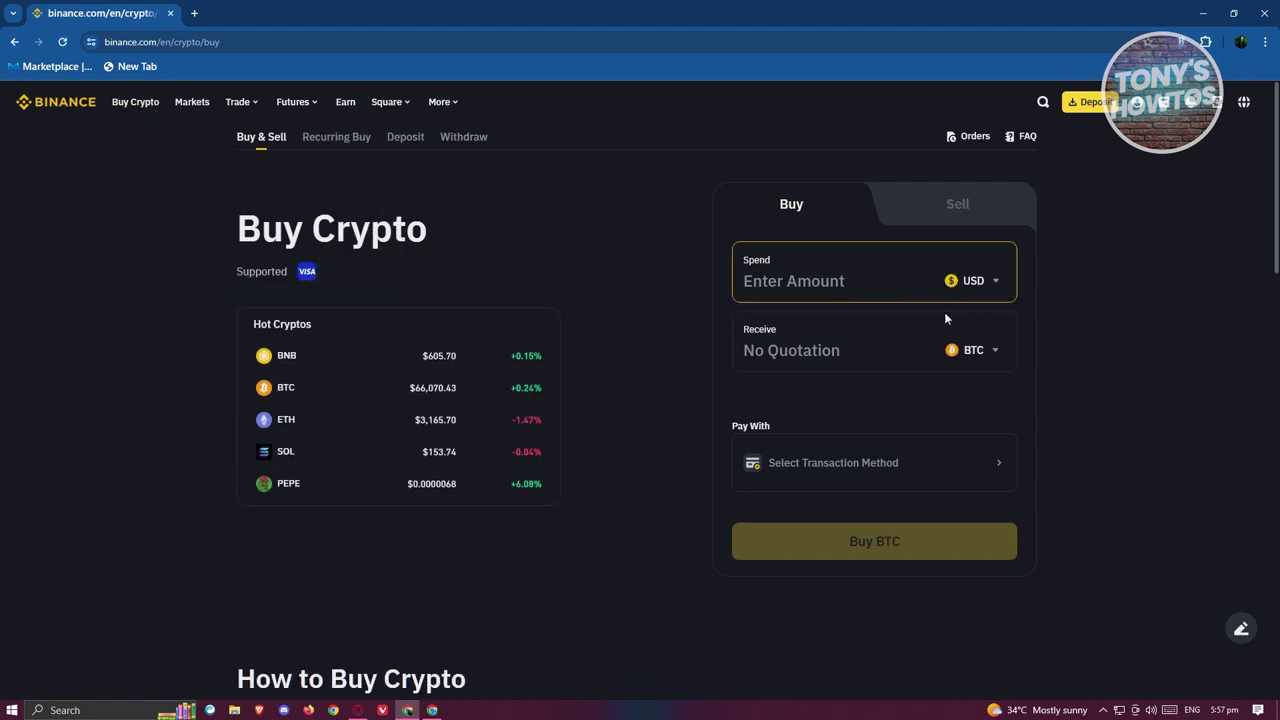
{"action": "left_click", "coordinate": [1000, 285]}
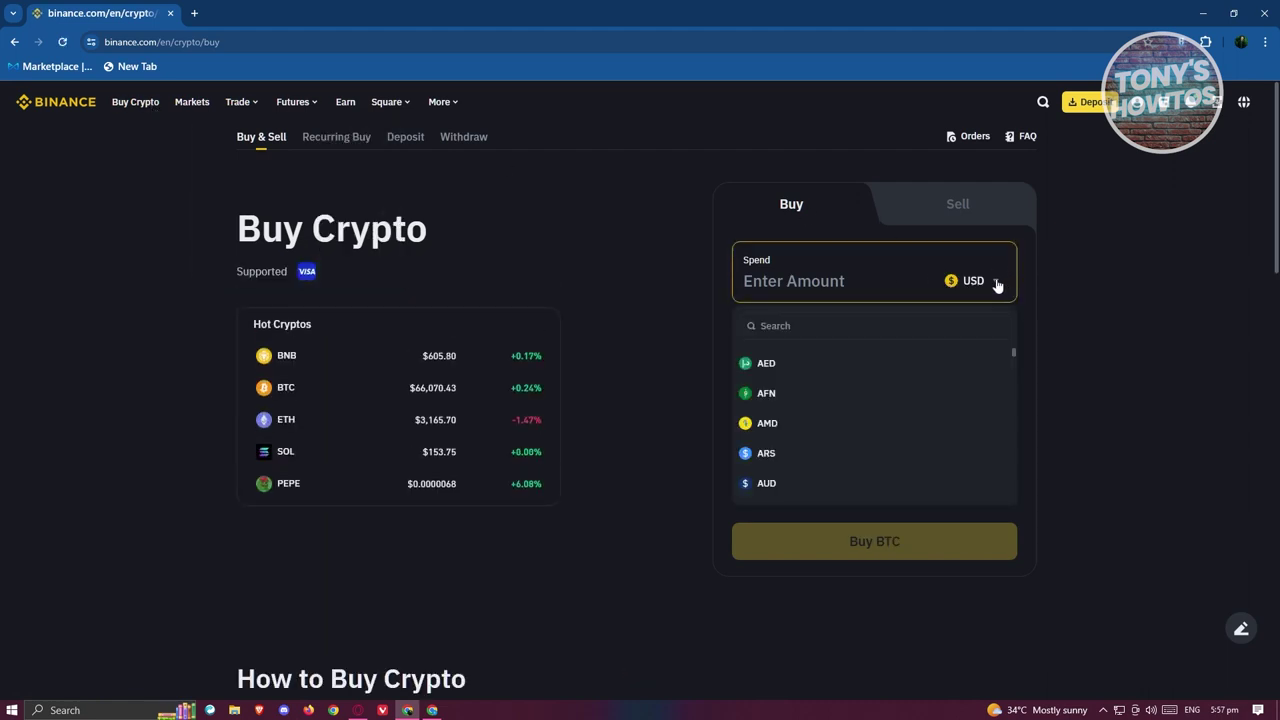
{"action": "left_click", "coordinate": [880, 281]}
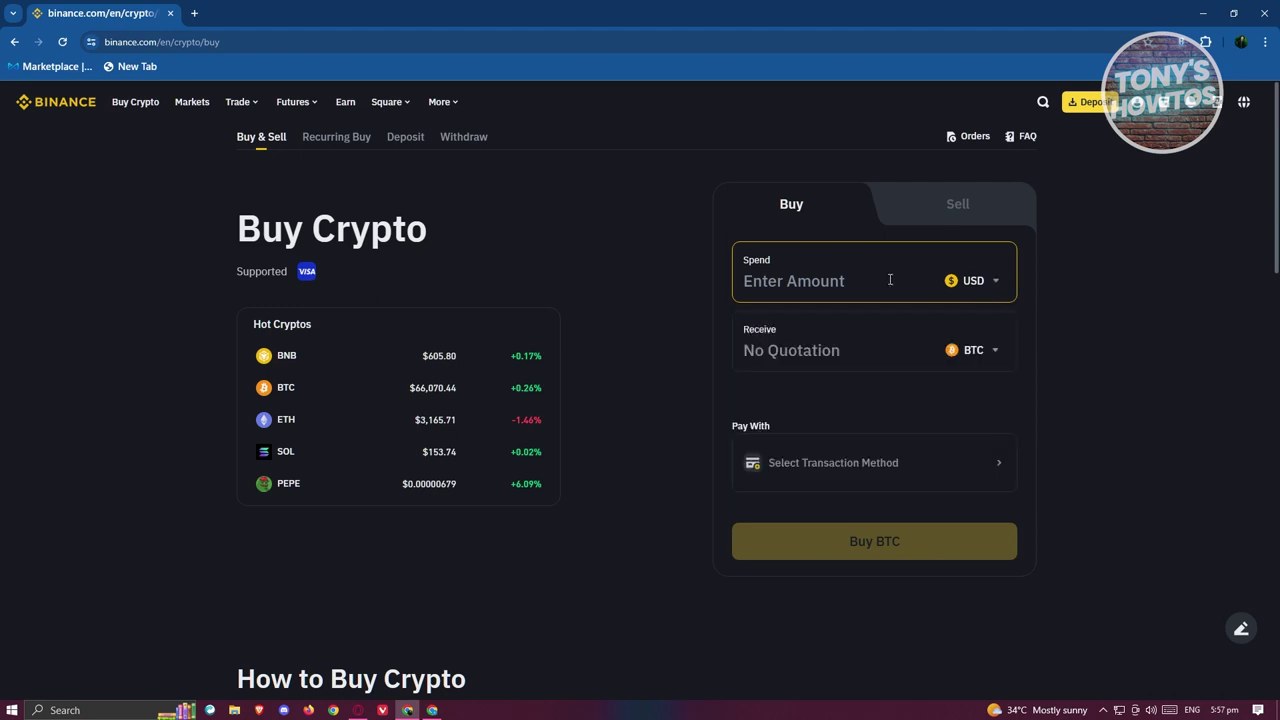
{"action": "type", "text": "15"}
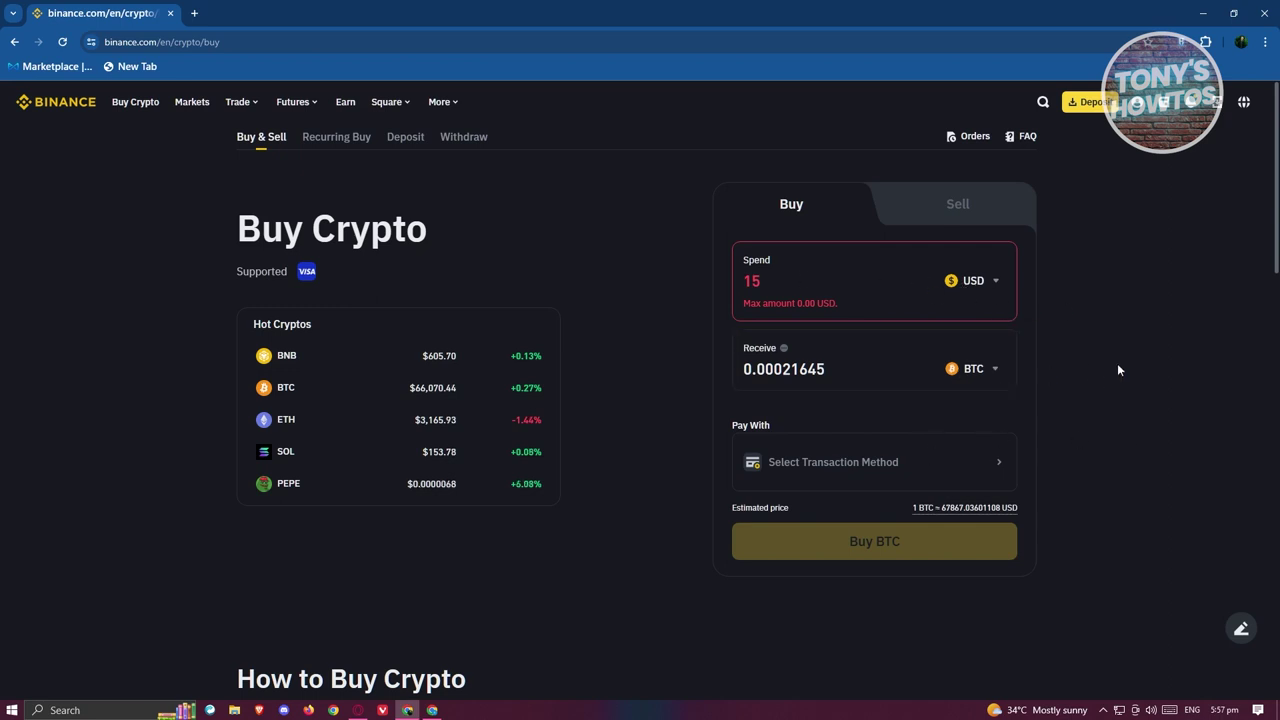
Choose the saved Visa card as payment, briefly opening then closing the Add New Card form
{"action": "left_click", "coordinate": [812, 474]}
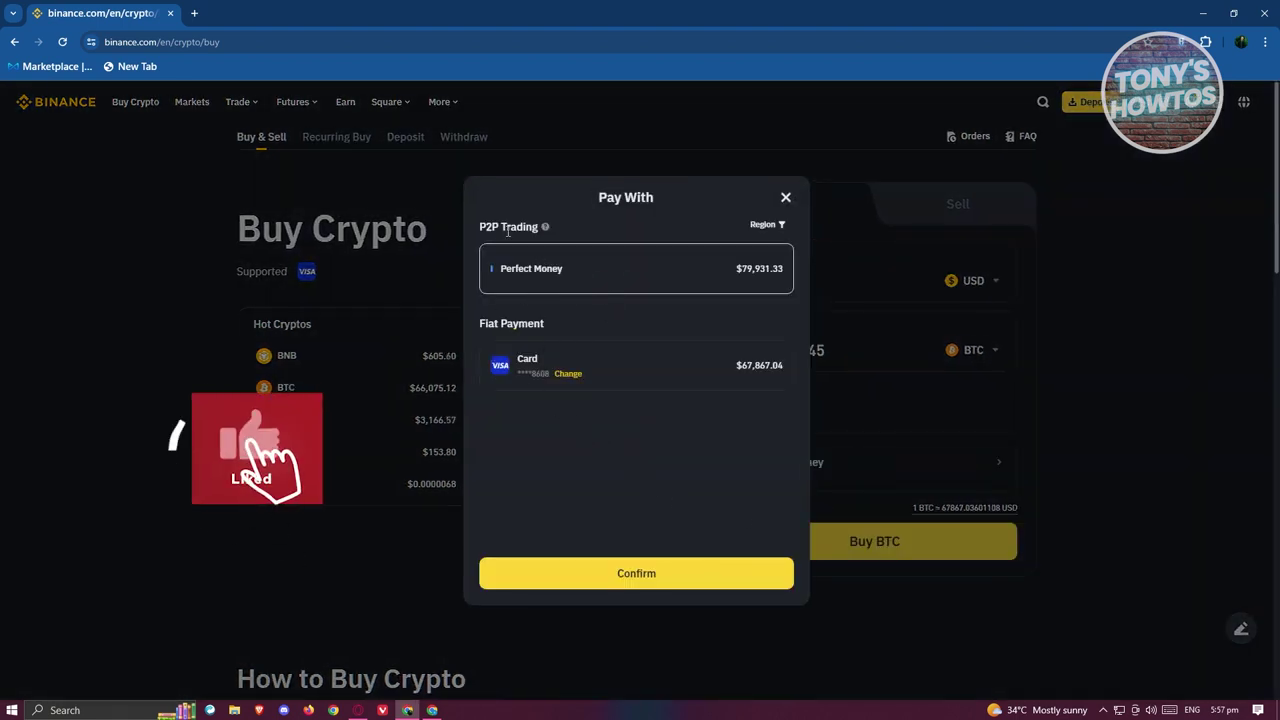
{"action": "left_click", "coordinate": [638, 369]}
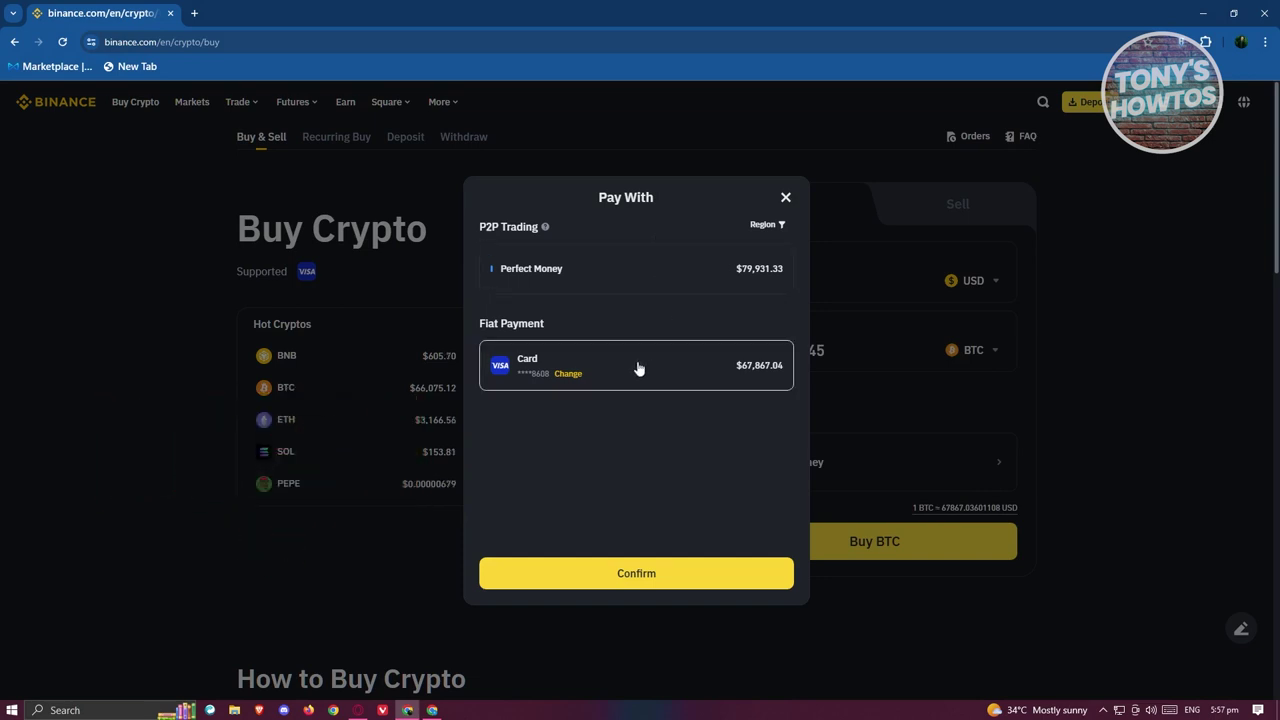
{"action": "left_click", "coordinate": [570, 377]}
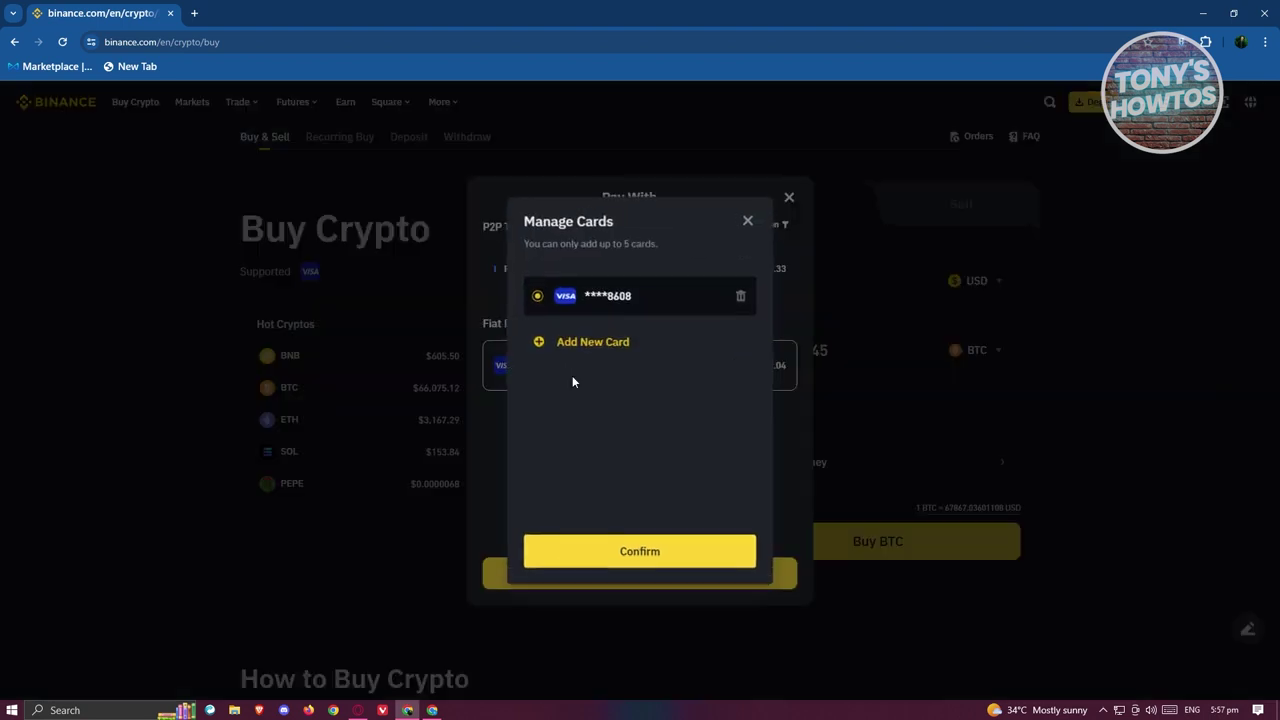
{"action": "left_click", "coordinate": [606, 345]}
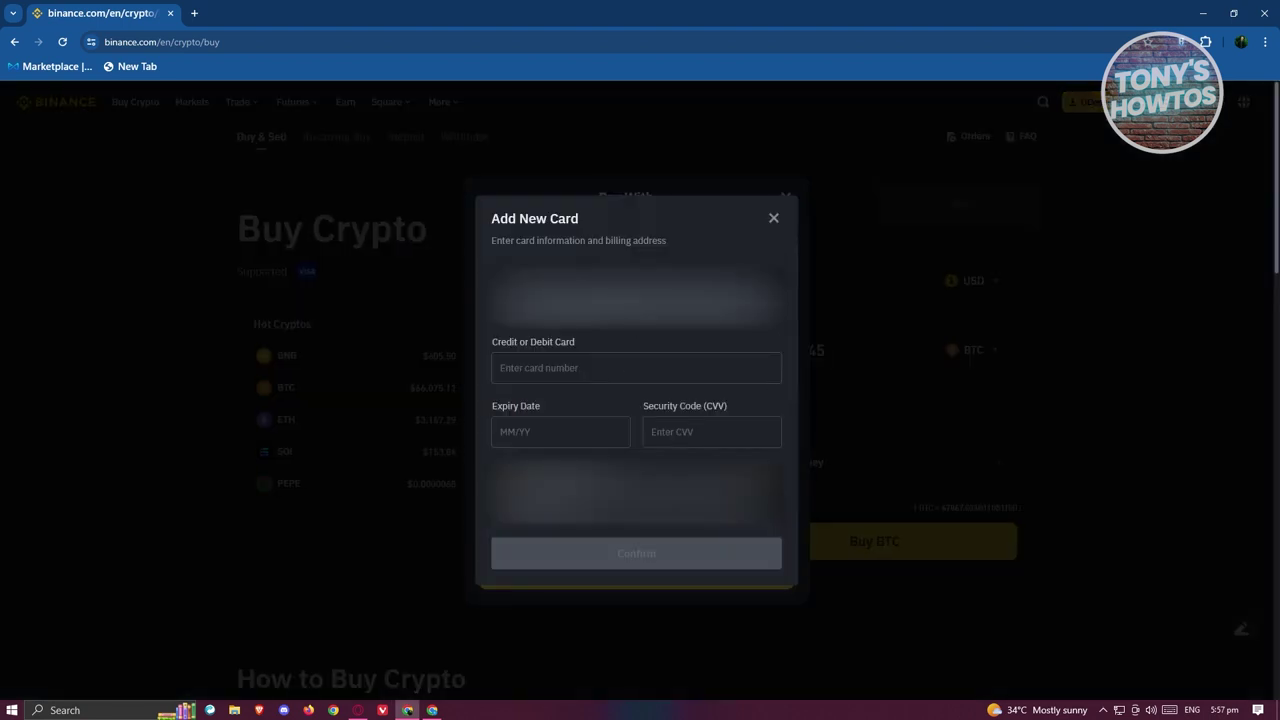
{"action": "left_click", "coordinate": [726, 360]}
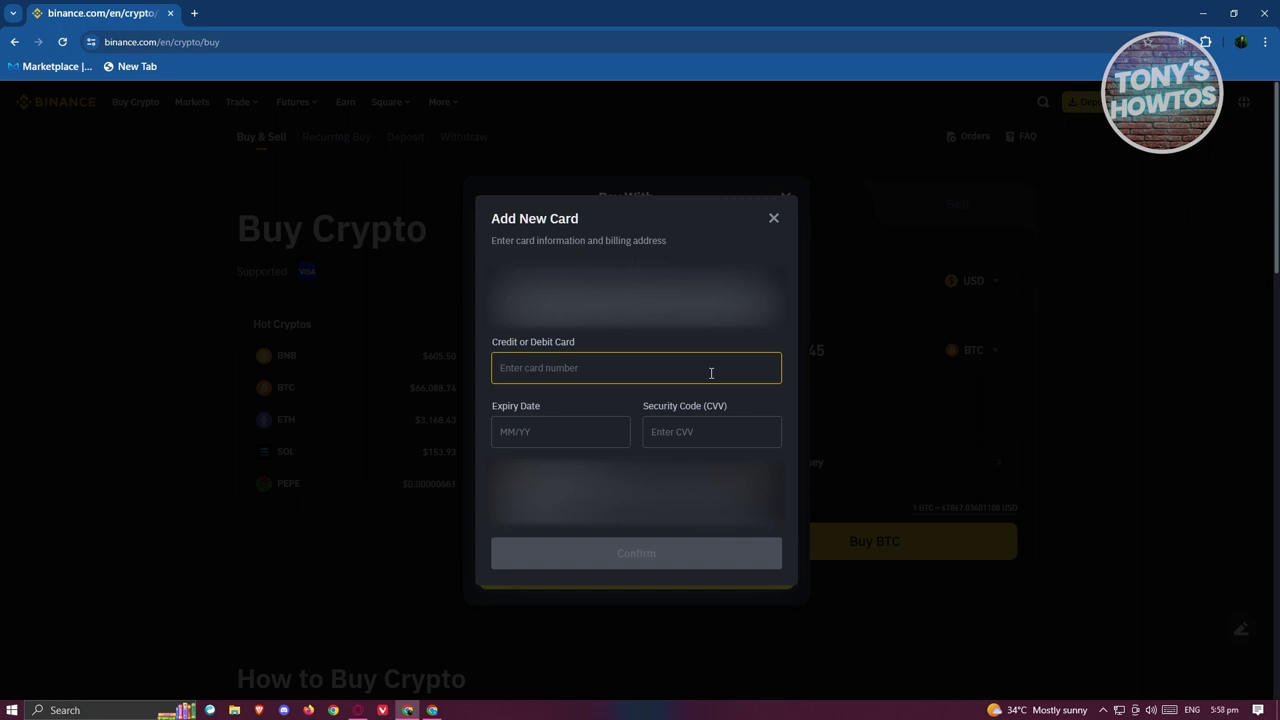
{"action": "left_click", "coordinate": [776, 222]}
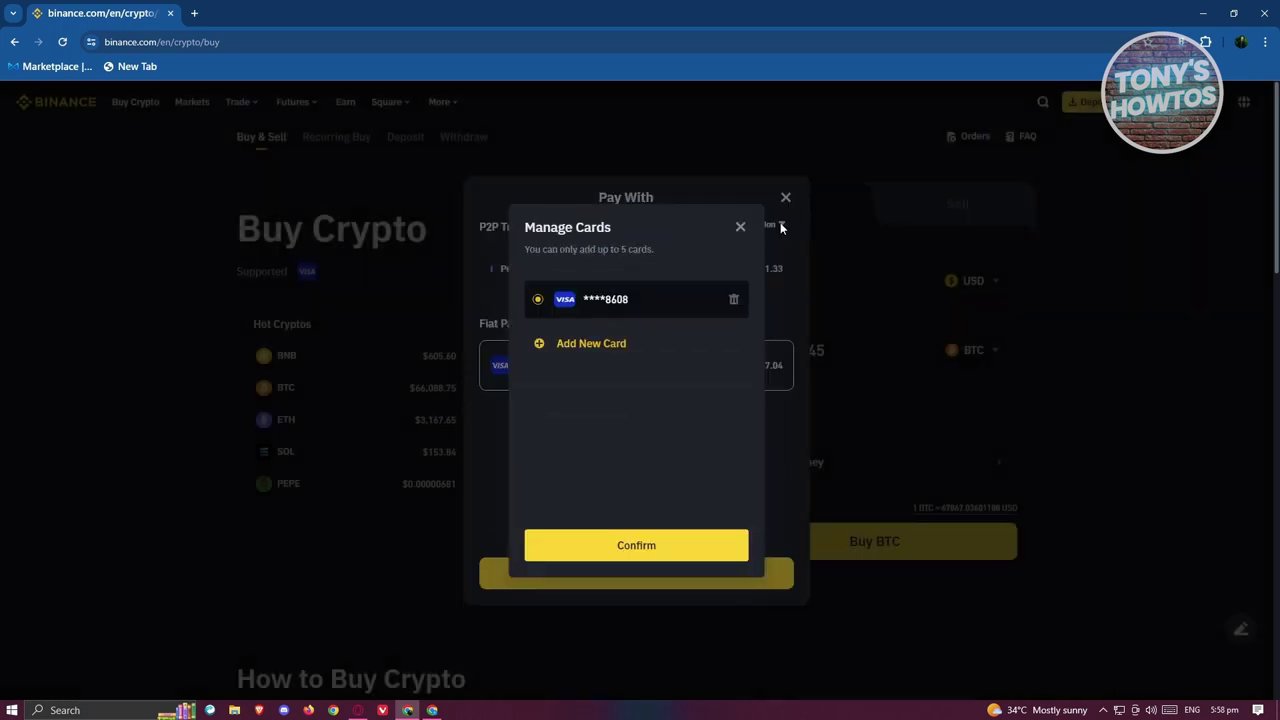
Confirm the Visa card, start the Buy BTC purchase, then cancel the CVV verification prompt
{"action": "left_click", "coordinate": [741, 229]}
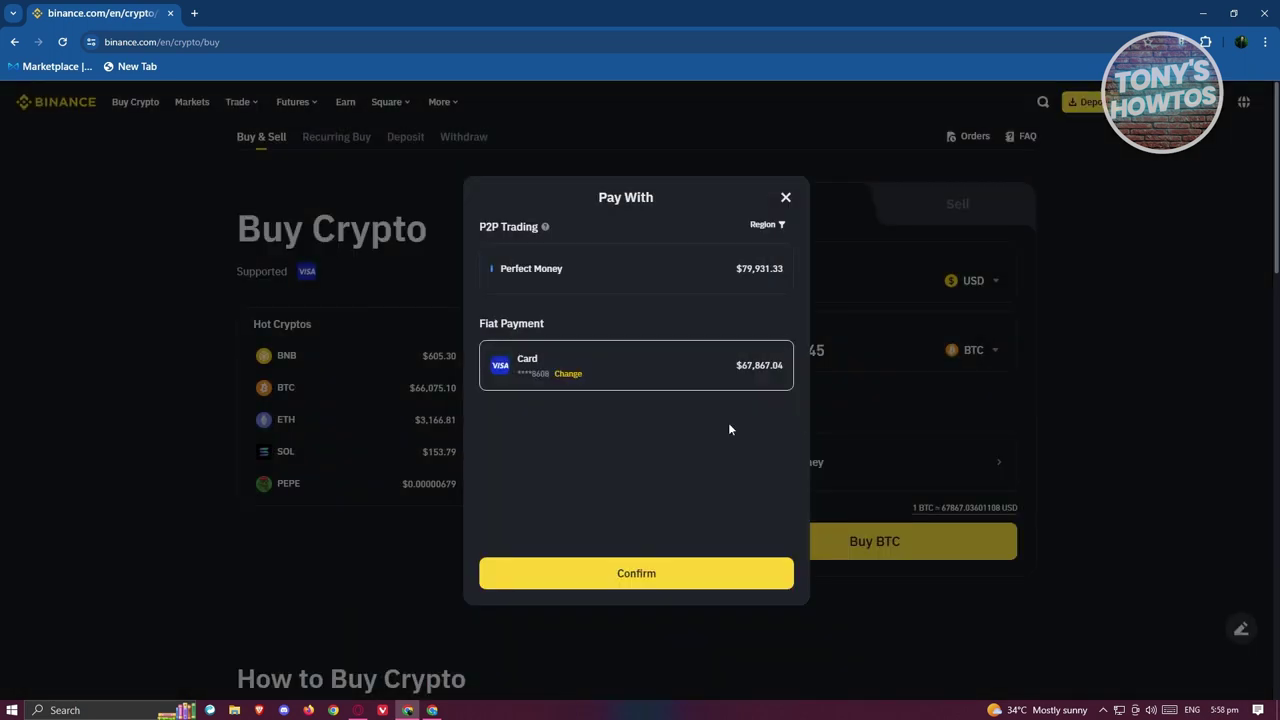
{"action": "left_click", "coordinate": [650, 574]}
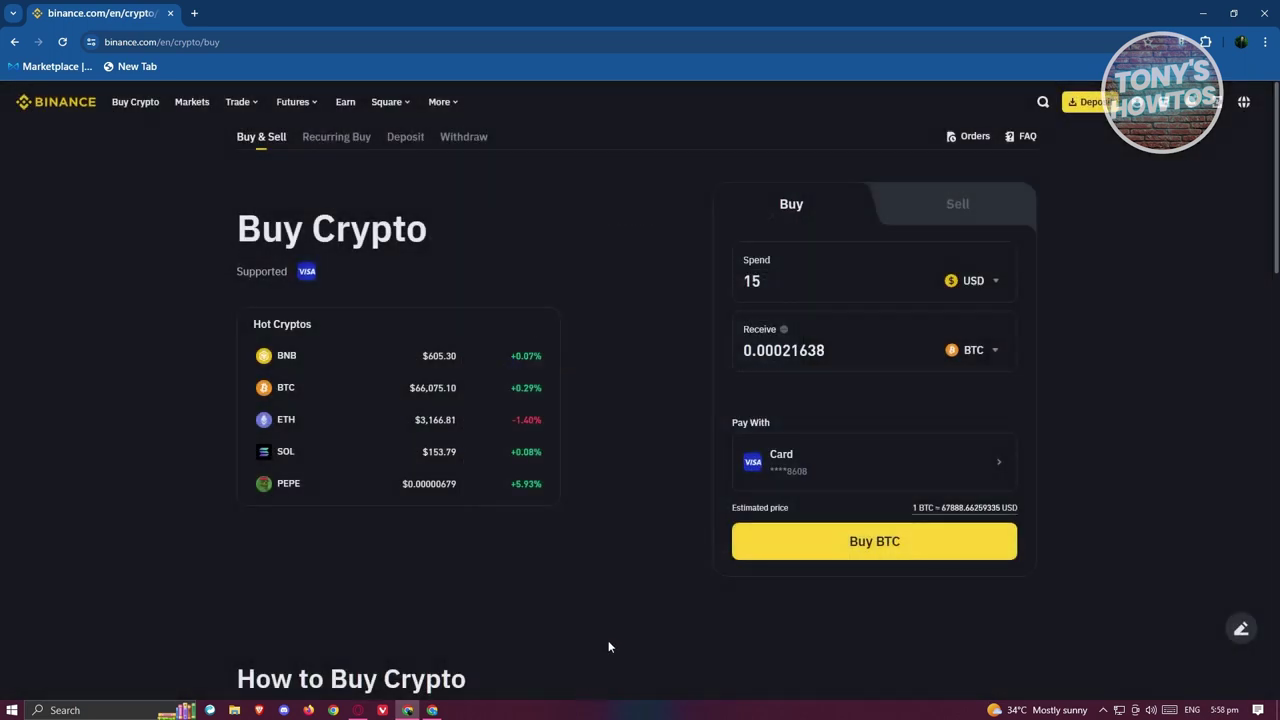
{"action": "left_click", "coordinate": [912, 560]}
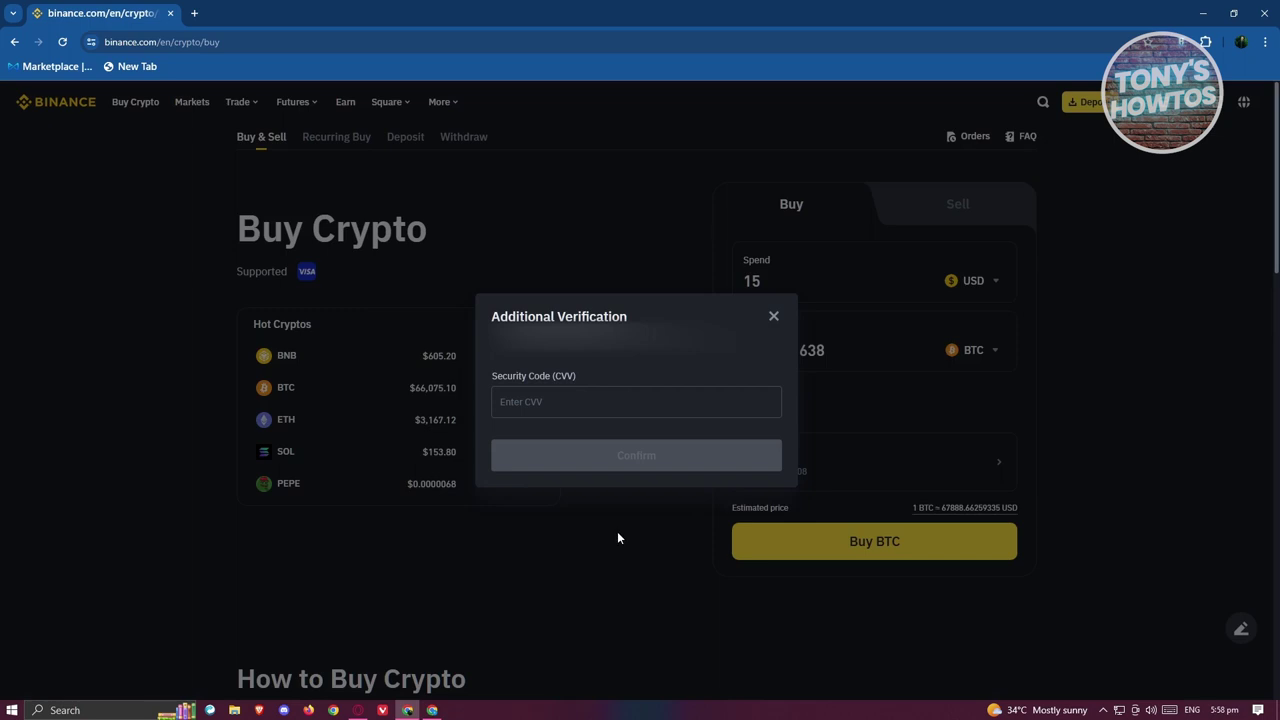
{"action": "left_click", "coordinate": [673, 410]}
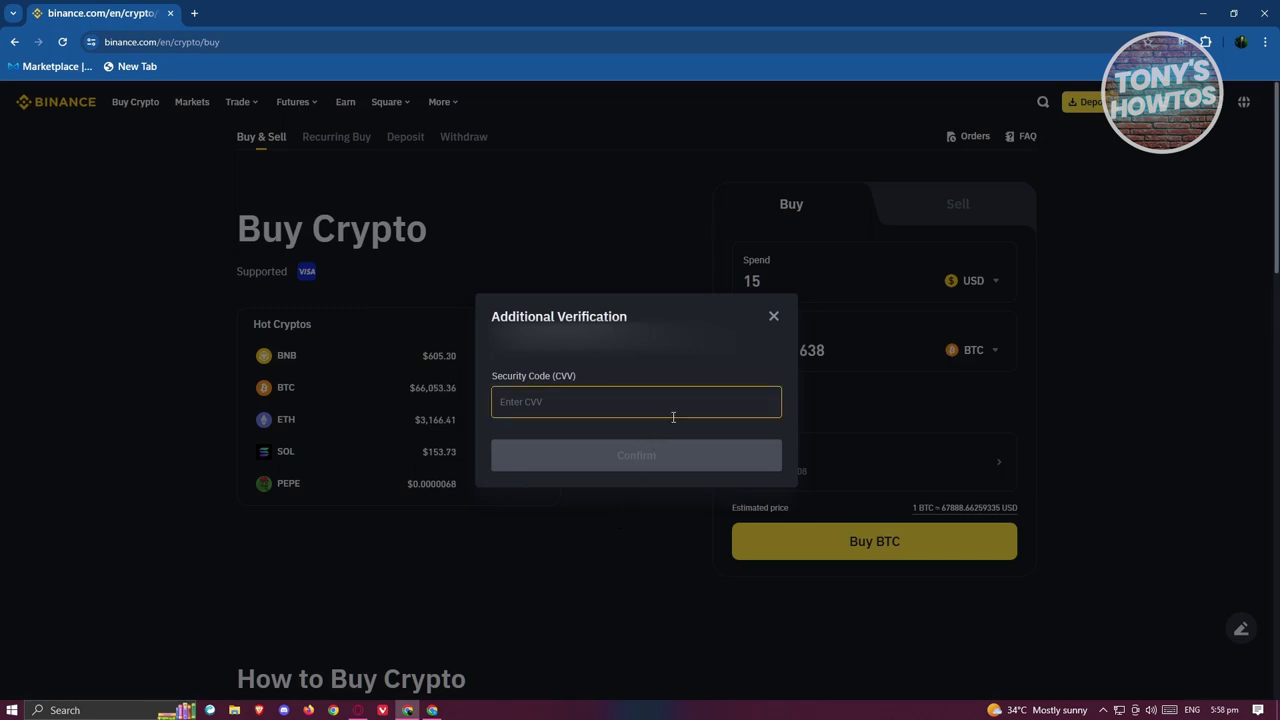
{"action": "left_click", "coordinate": [666, 454]}
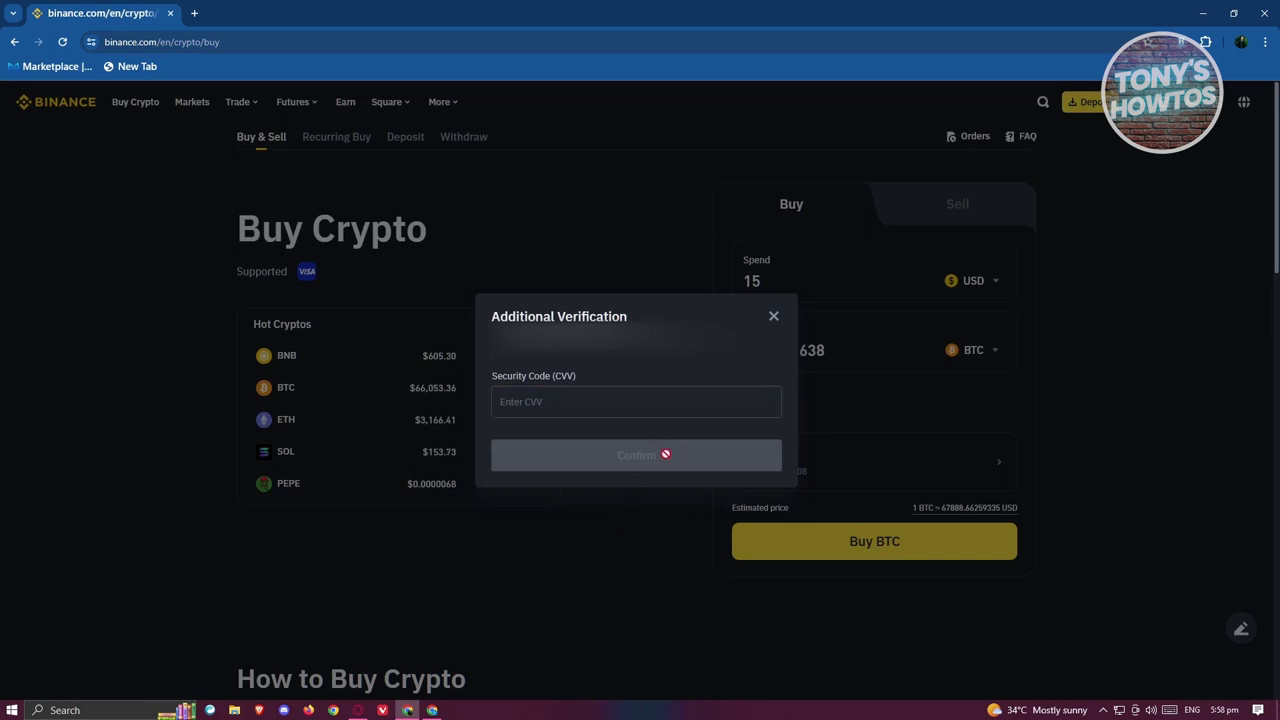
{"action": "left_click", "coordinate": [772, 317]}
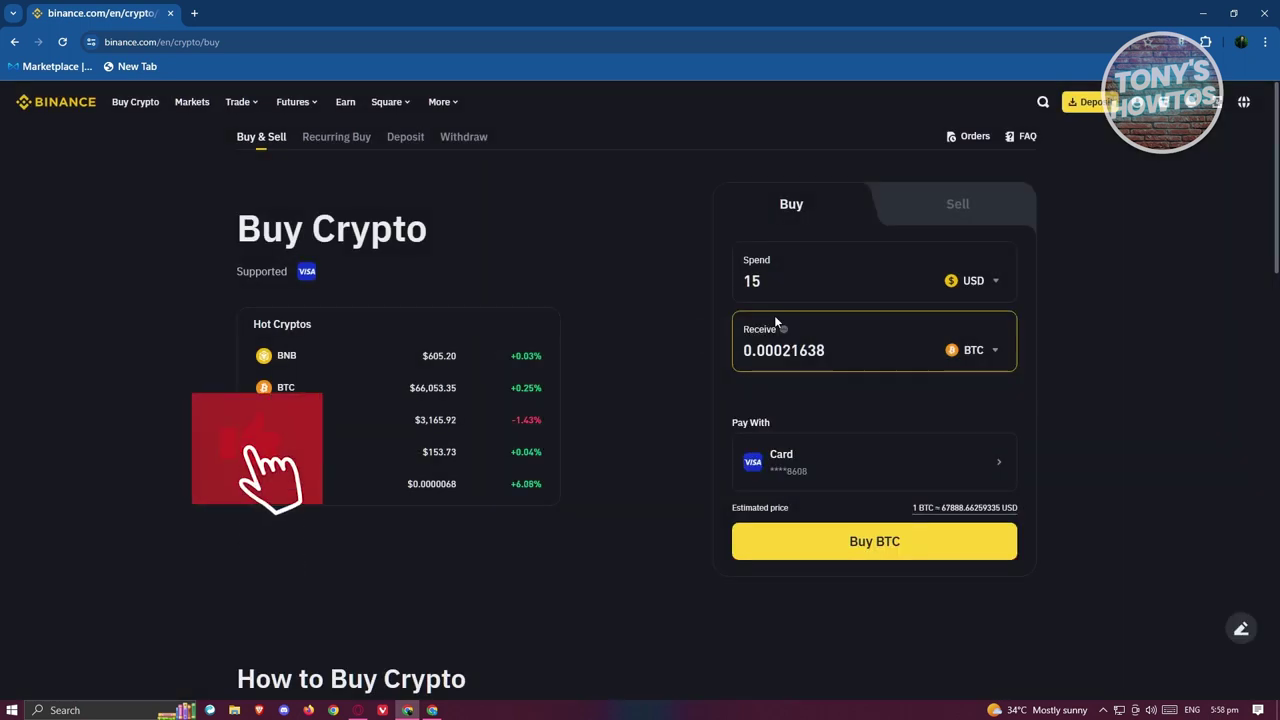